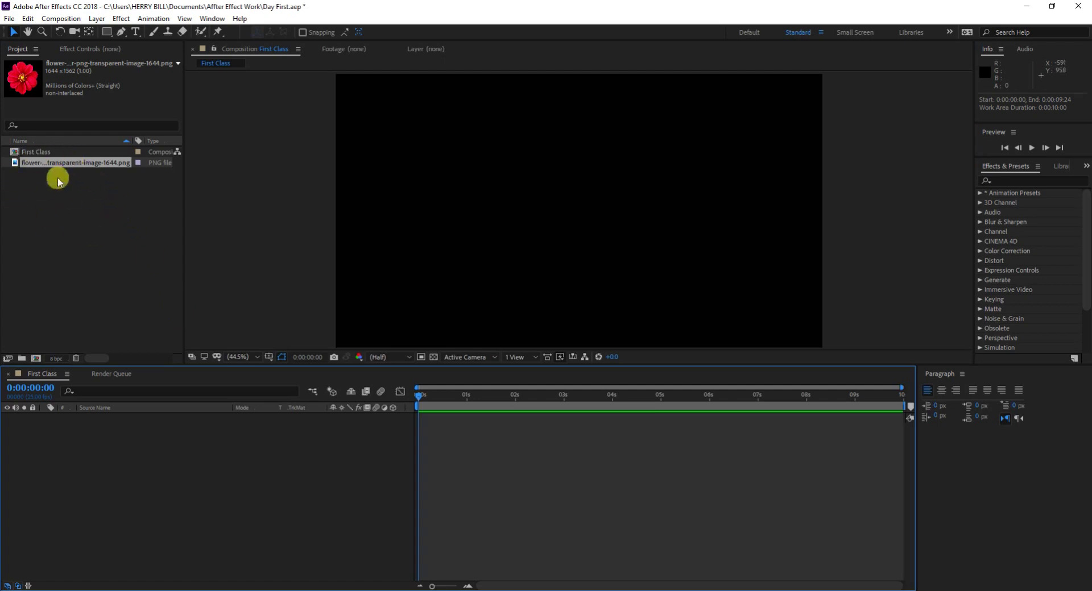
Step: Add the flower PNG to the First Class composition as a layer and scale it down to 22%
drag(69, 165, 56, 453)
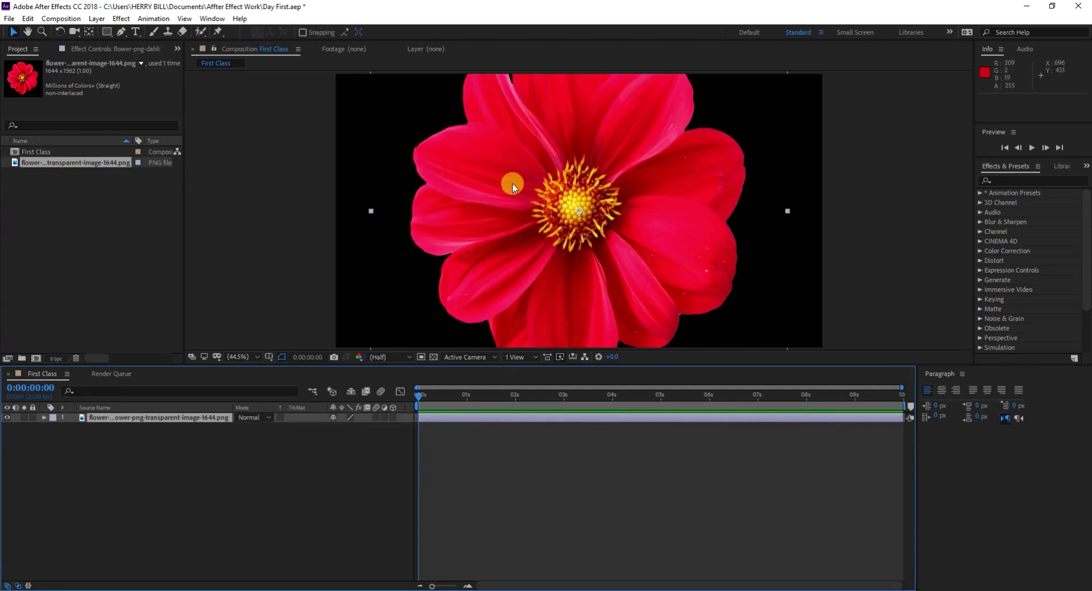
key(s)
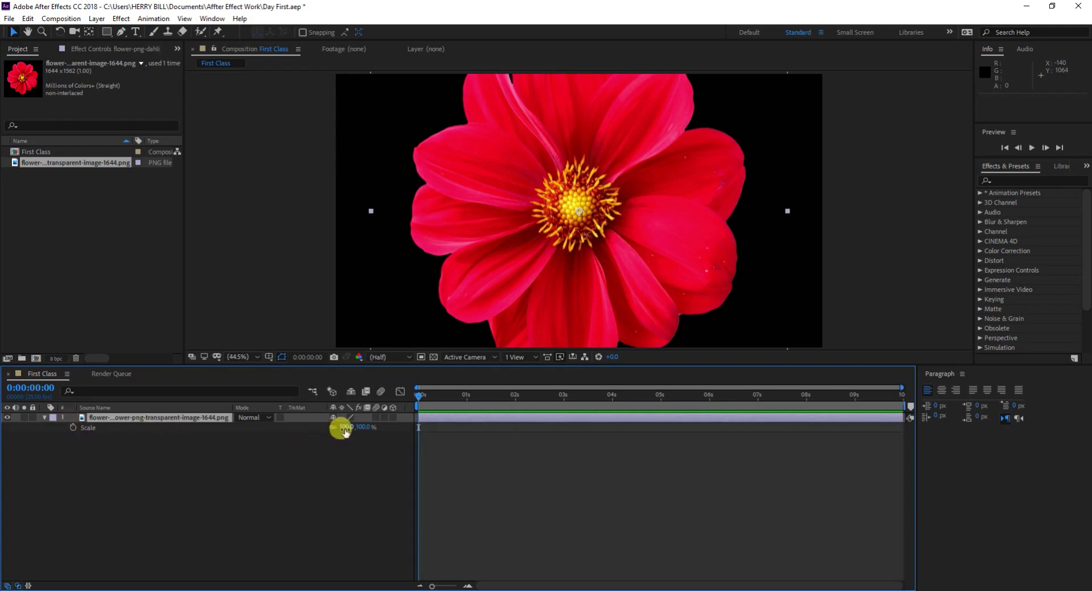
drag(342, 428, 292, 422)
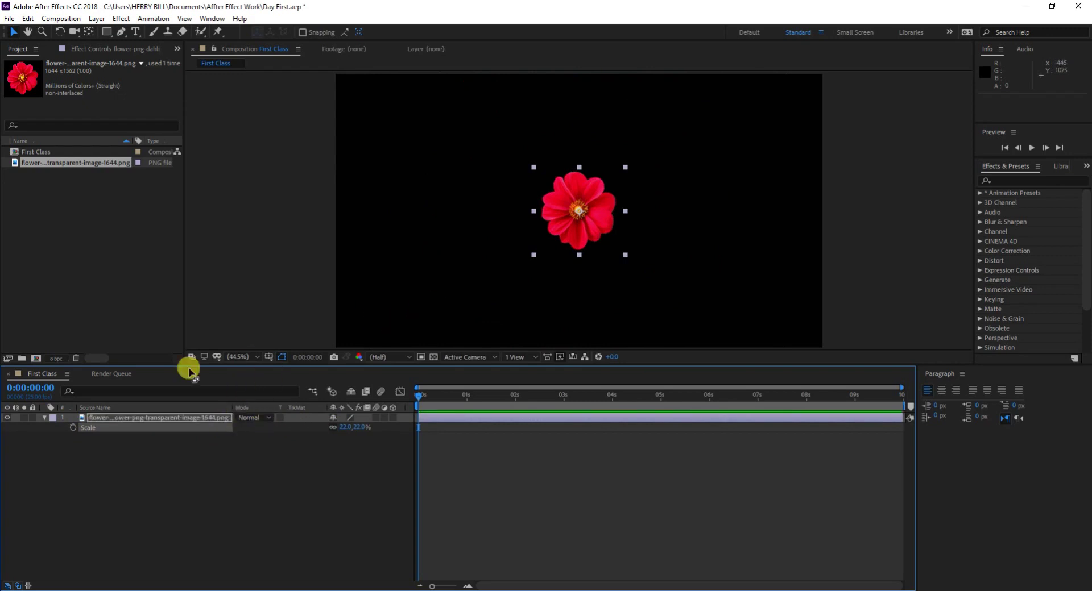
Step: Collapse the flower layer's properties and move the flower into the upper-left area of the frame, at about 322, 286
click(45, 420)
drag(555, 220, 391, 153)
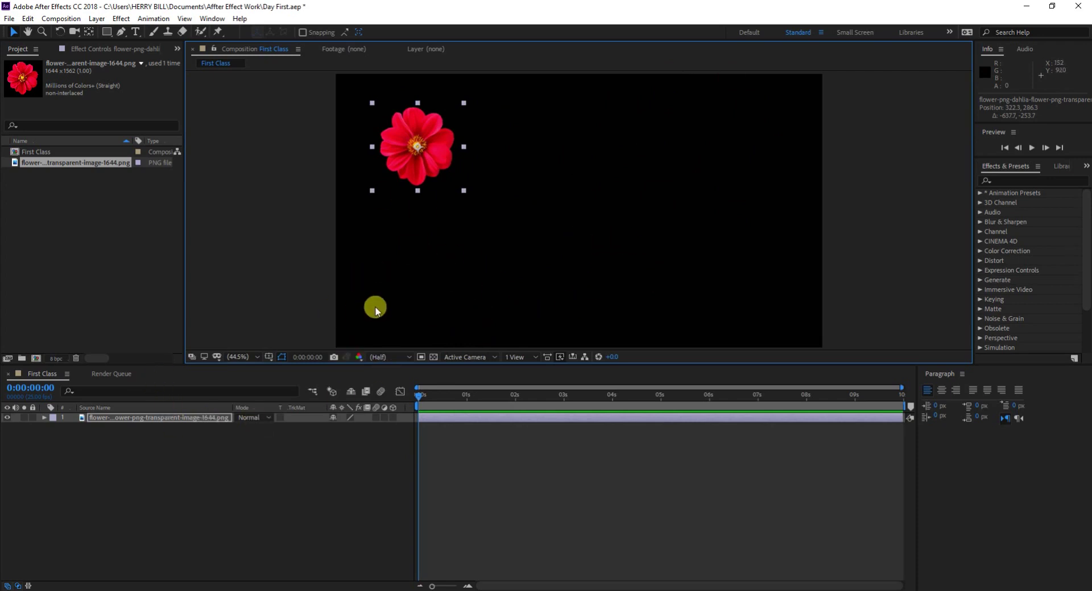
click(423, 170)
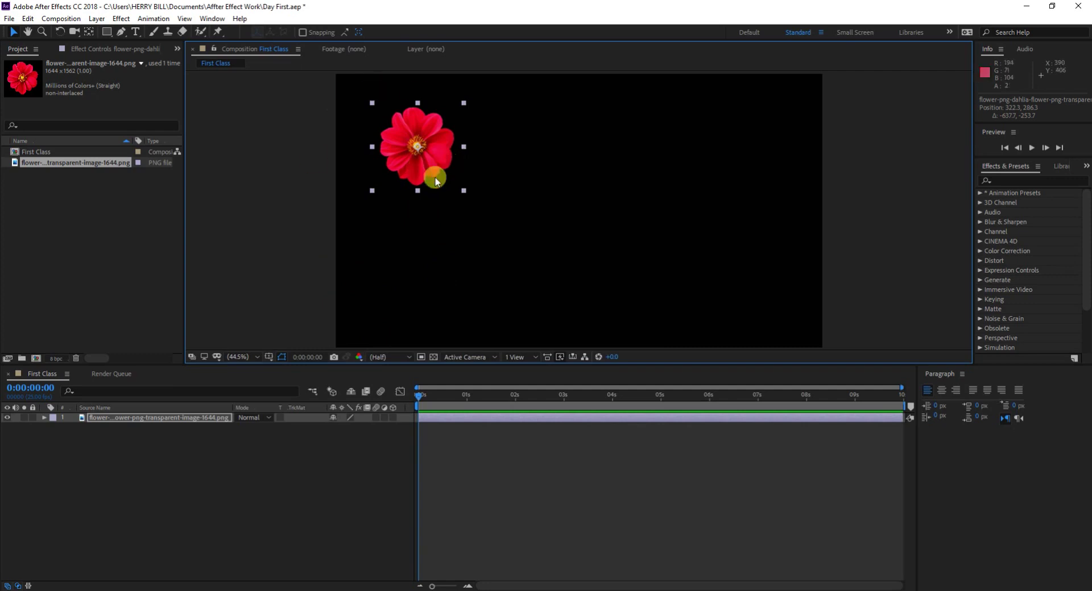
Step: Bring up Motion Sketch and capture a freehand looping motion path for the flower at 100% capture speed with smoothing 1
click(209, 20)
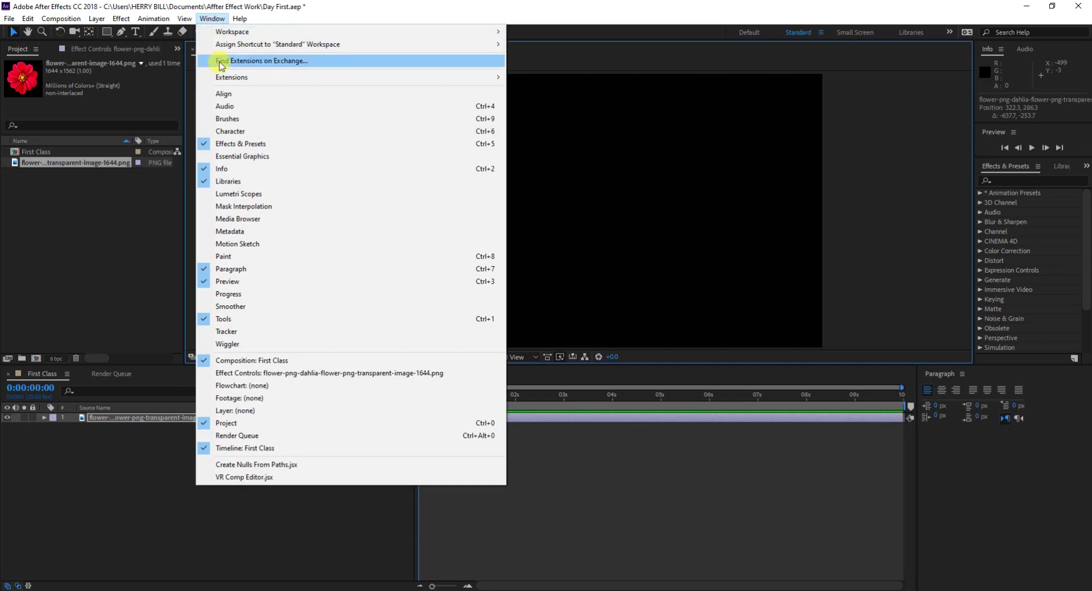
click(244, 249)
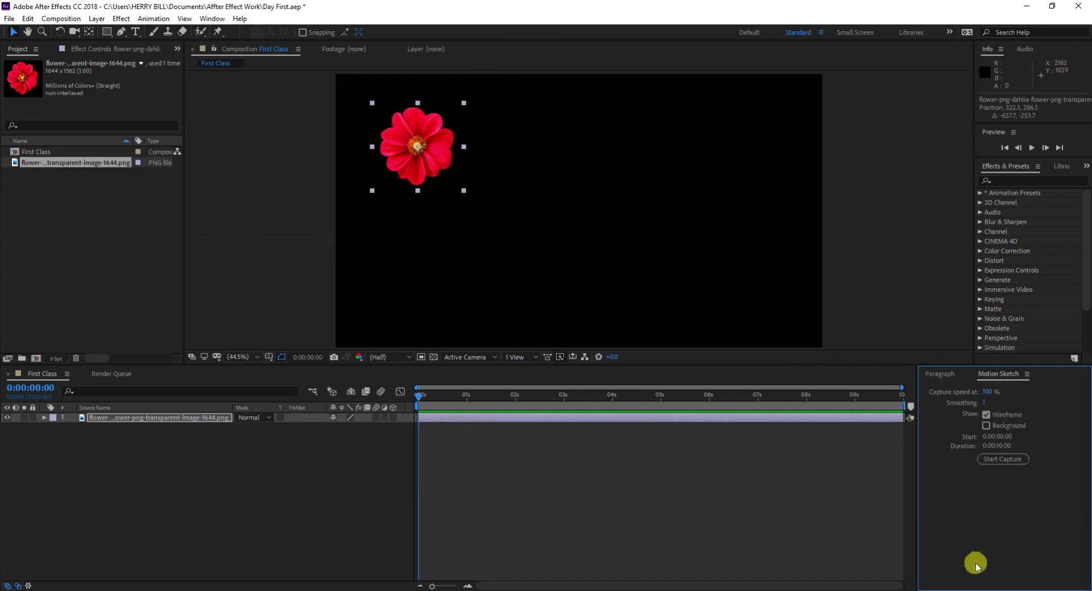
click(988, 459)
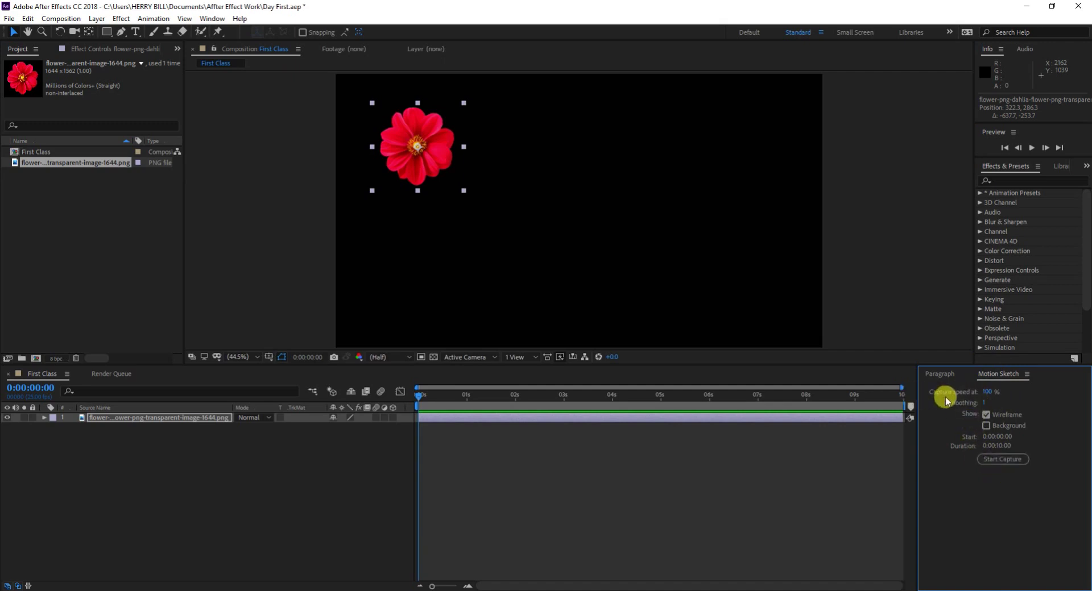
click(1002, 462)
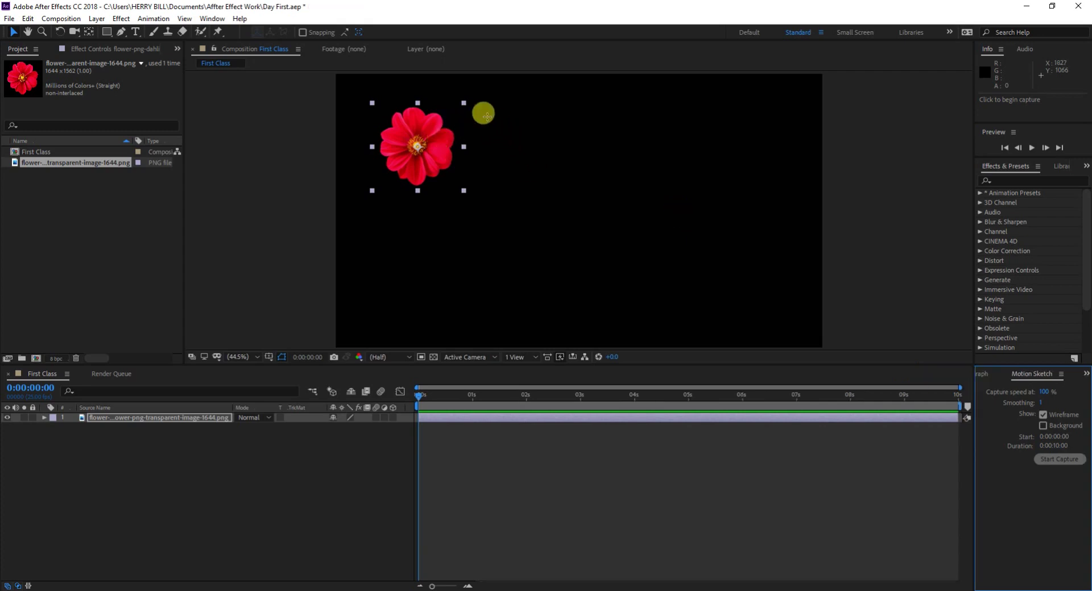
mouse_move(501, 111)
mouse_down()
mouse_move(574, 130)
mouse_move(698, 234)
mouse_move(735, 214)
mouse_move(734, 192)
mouse_move(683, 167)
mouse_move(633, 182)
mouse_move(569, 249)
mouse_move(513, 270)
mouse_move(464, 269)
mouse_move(417, 235)
mouse_move(389, 190)
mouse_move(392, 146)
mouse_move(563, 265)
mouse_move(646, 283)
mouse_move(689, 271)
mouse_move(727, 226)
mouse_move(729, 174)
mouse_move(696, 120)
mouse_move(658, 108)
mouse_move(581, 113)
mouse_move(585, 214)
mouse_up()
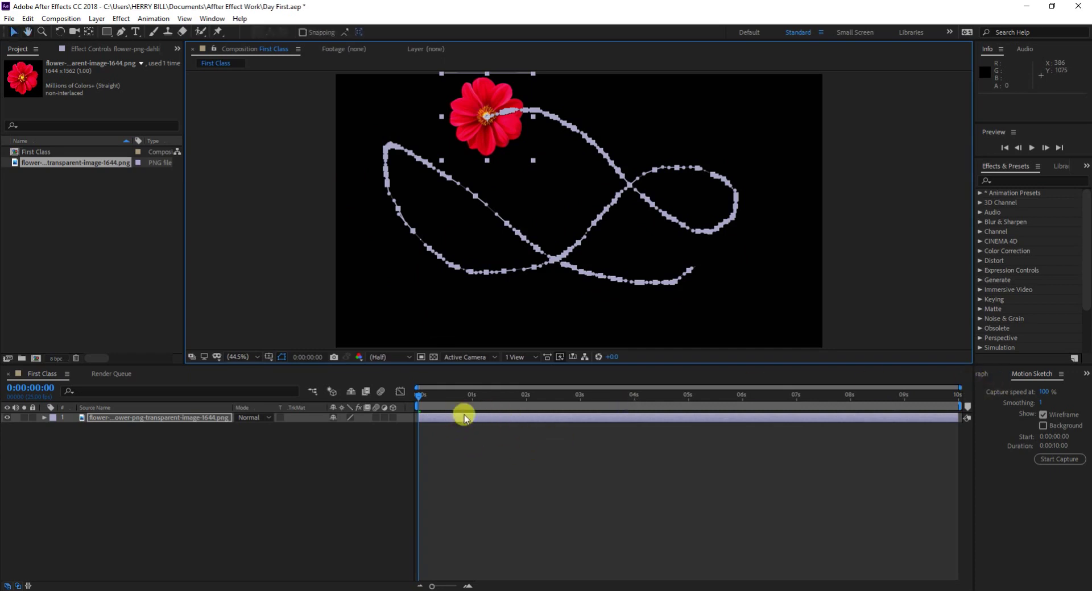
Step: Preview the flower's sketched animation twice, and undo the motion capture
key(space)
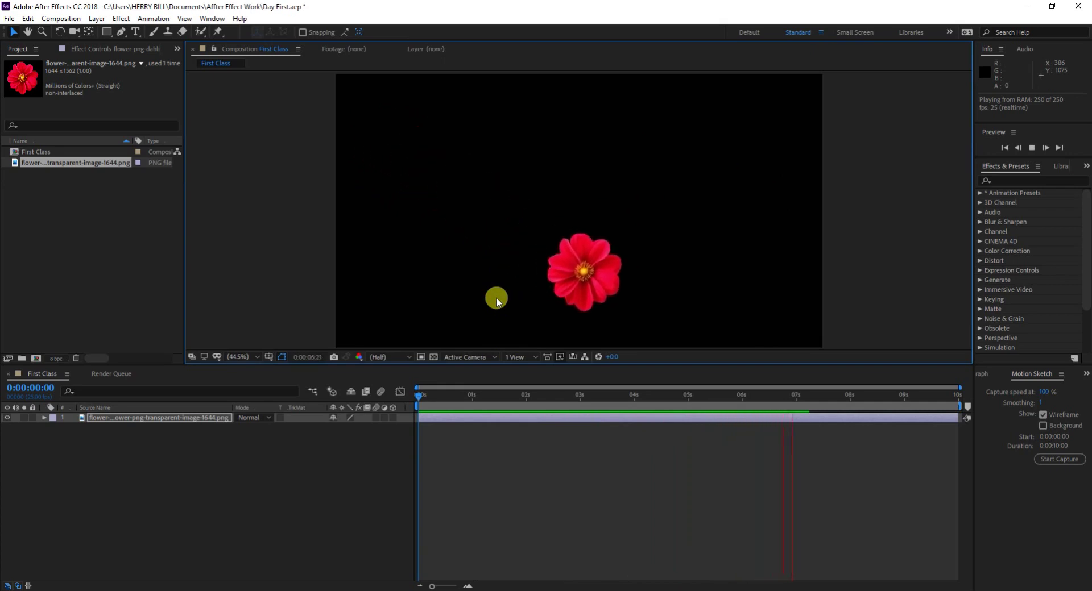
key(space)
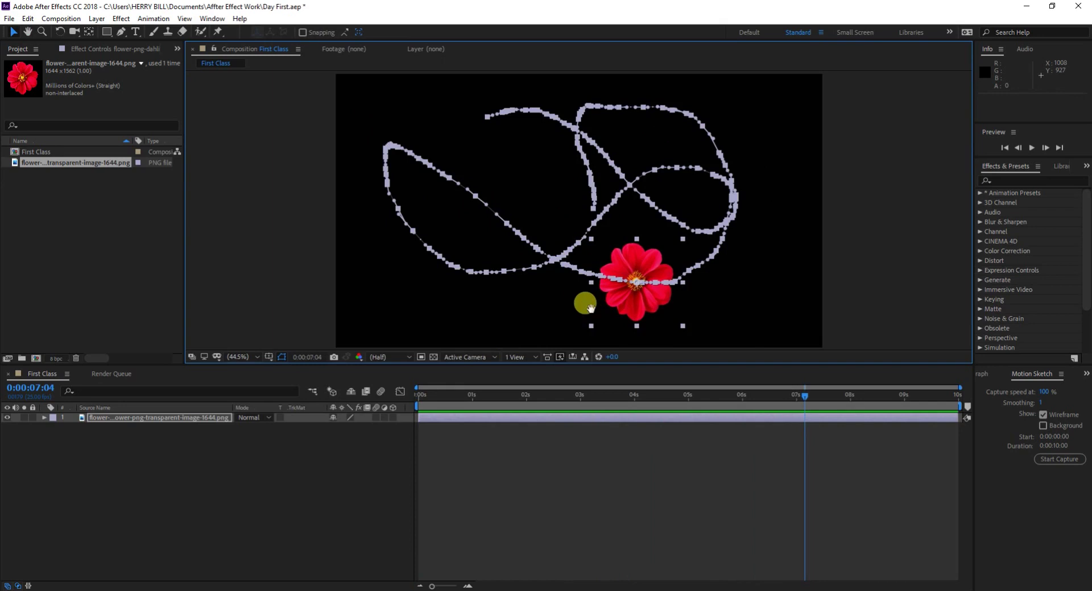
key(space)
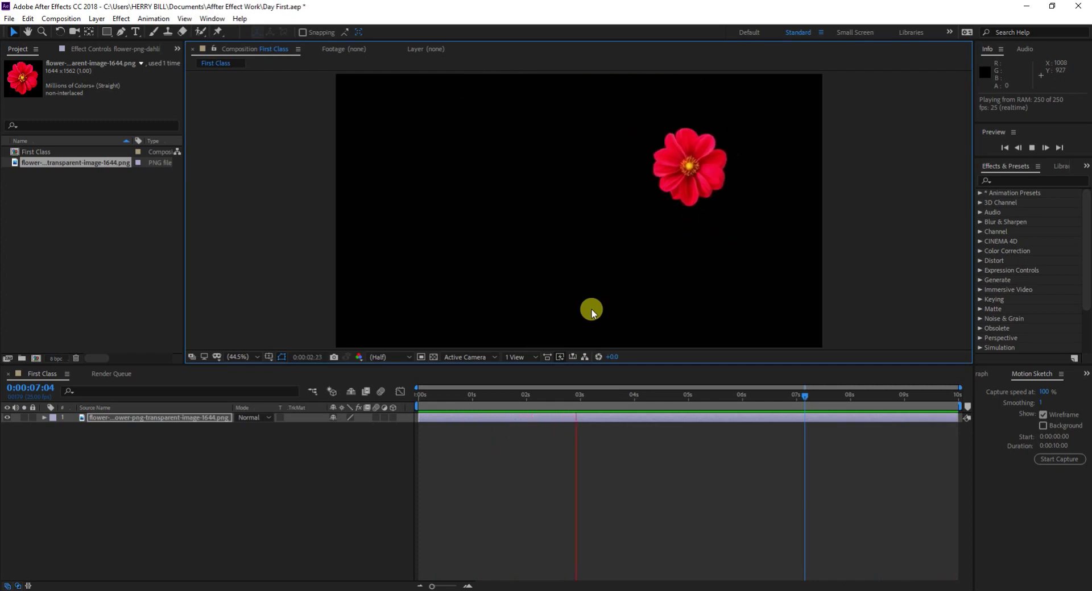
key(space)
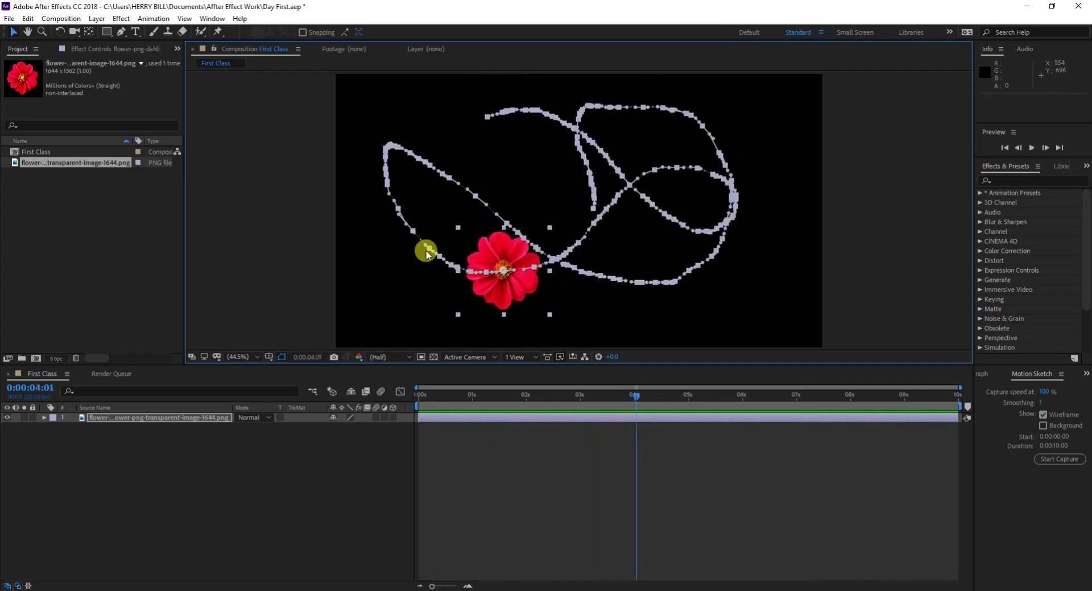
key(ctrl+z)
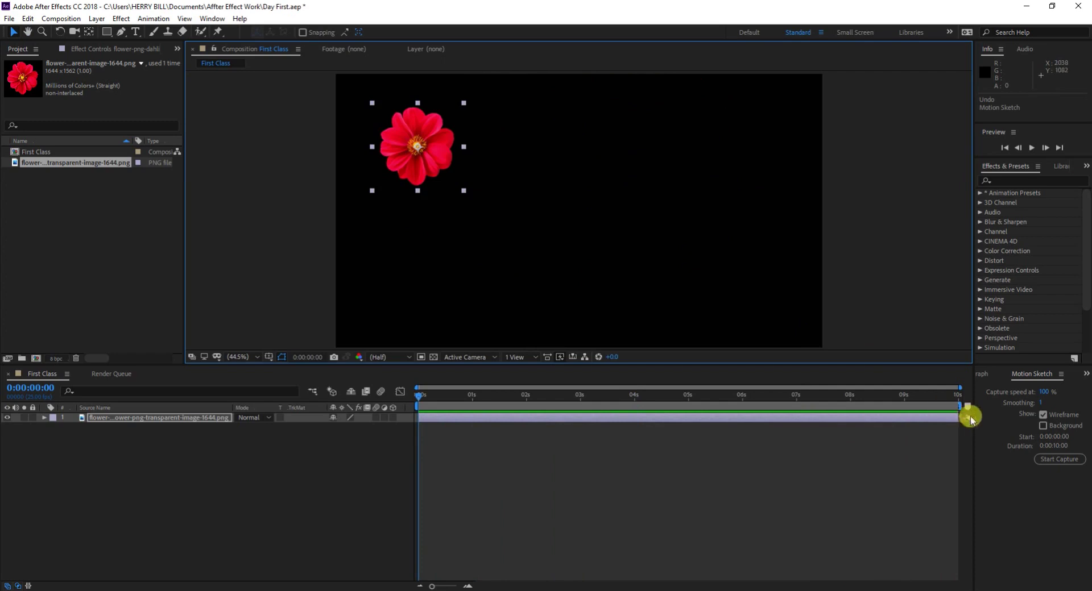
Step: Set the Motion Sketch smoothing to 50 and capture a new freehand path looping across the frame for the flower
click(1033, 404)
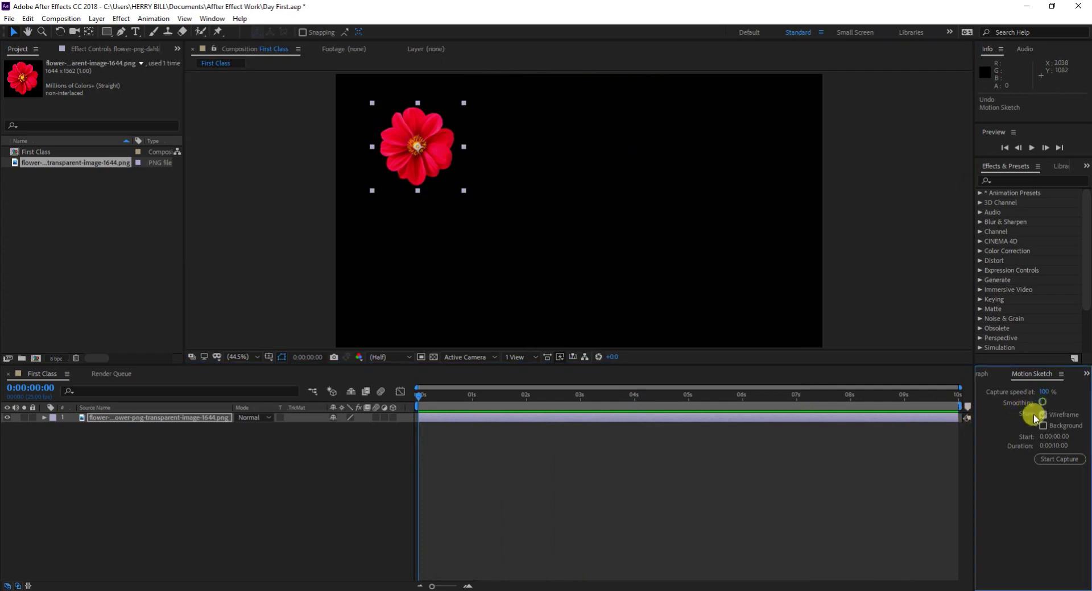
click(1041, 402)
click(1033, 430)
click(1067, 463)
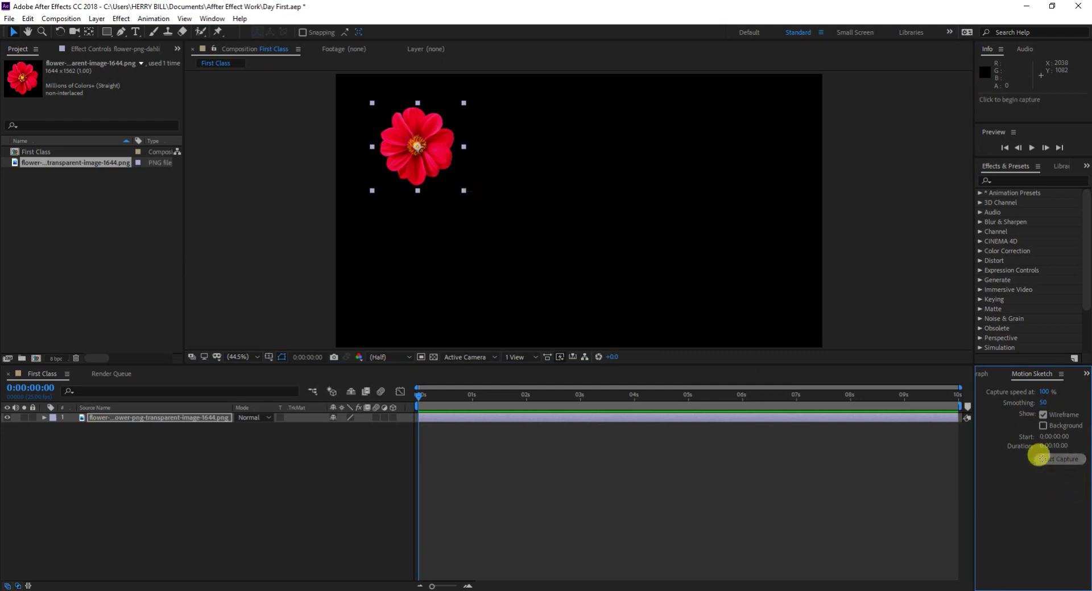
drag(418, 148, 418, 152)
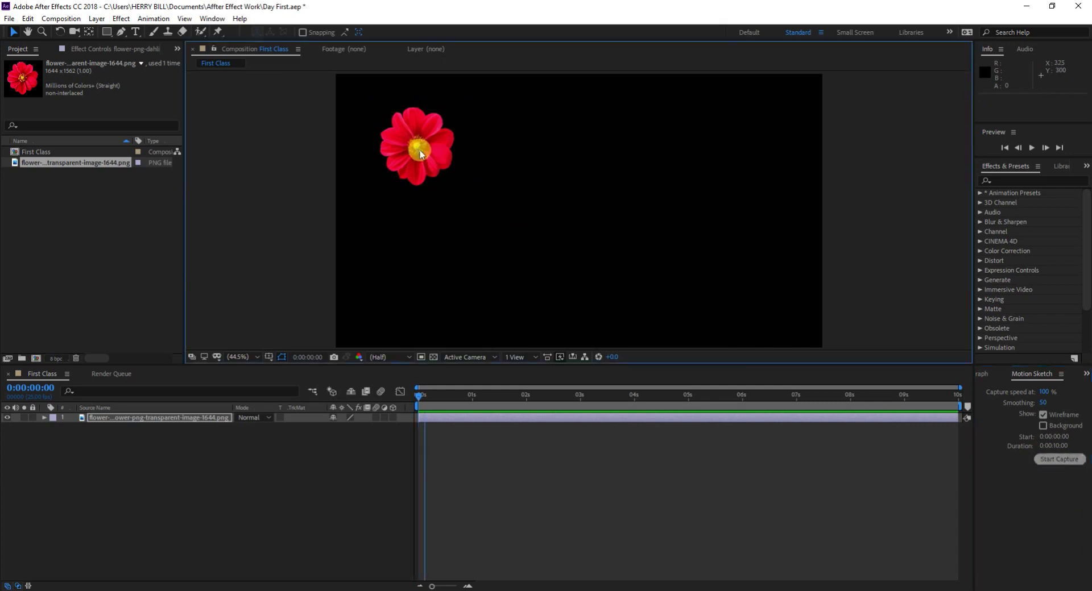
mouse_move(548, 151)
mouse_down()
mouse_move(629, 128)
mouse_move(675, 131)
mouse_move(697, 146)
mouse_move(700, 164)
mouse_move(650, 190)
mouse_move(547, 148)
mouse_move(524, 151)
mouse_move(521, 214)
mouse_move(592, 225)
mouse_move(670, 198)
mouse_move(563, 181)
mouse_move(519, 257)
mouse_move(446, 276)
mouse_up()
mouse_move(553, 286)
mouse_down()
mouse_move(717, 261)
mouse_move(755, 217)
mouse_move(587, 100)
mouse_move(460, 121)
mouse_move(395, 186)
mouse_move(402, 275)
mouse_move(721, 300)
mouse_move(682, 333)
mouse_up()
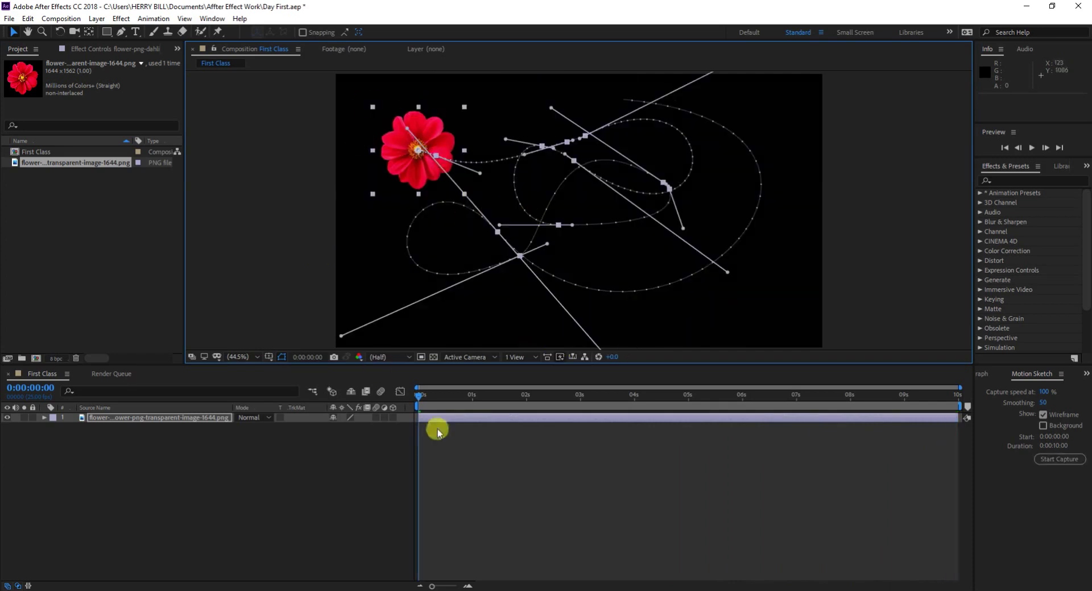
Step: Play back the animation captured with smoothing 50, and undo that capture
key(space)
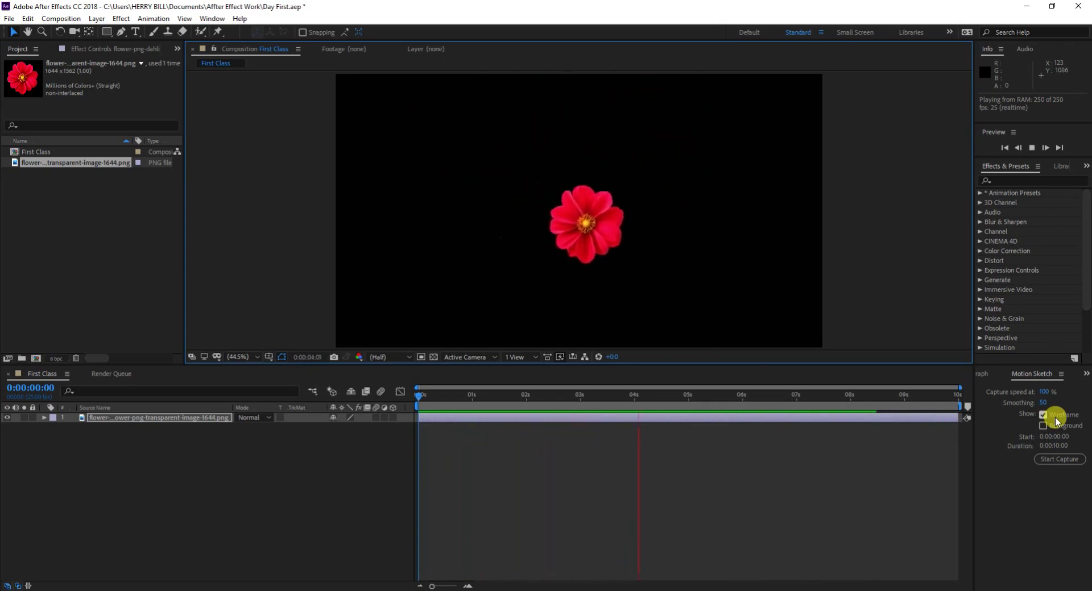
key(space)
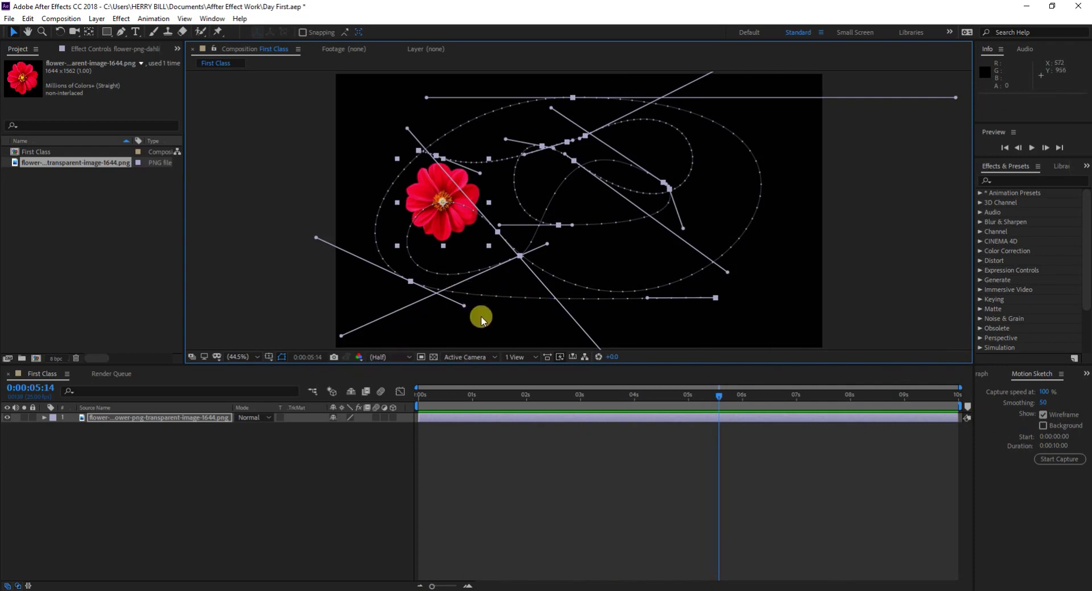
key(ctrl+z)
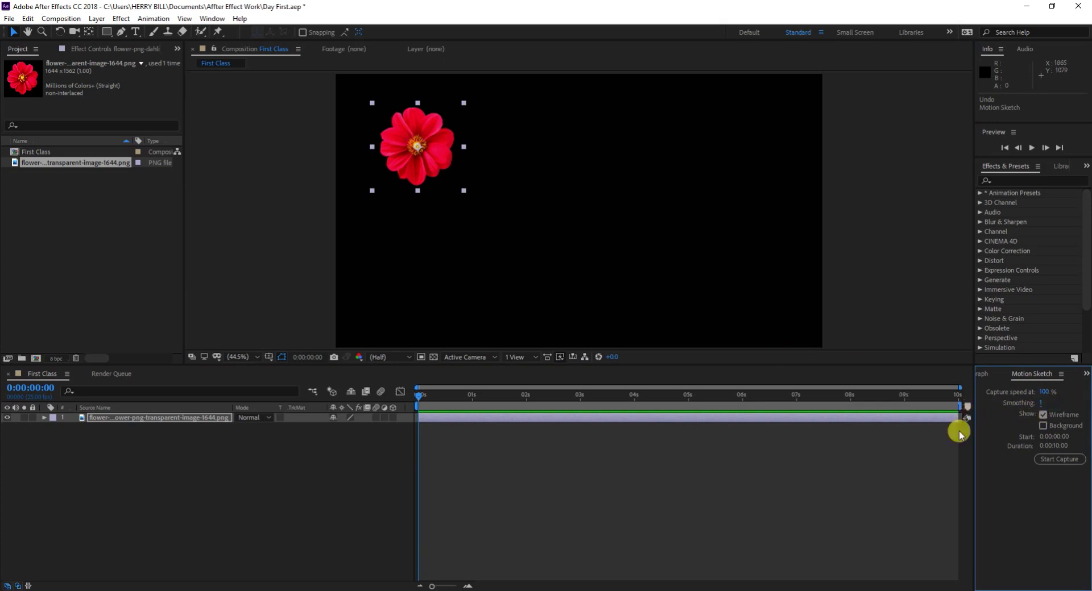
Step: Capture a multi-loop freehand motion path for the flower across the whole frame with smoothing 1
click(1057, 463)
mouse_move(403, 144)
mouse_down()
mouse_move(556, 177)
mouse_move(598, 150)
mouse_move(650, 145)
mouse_move(699, 209)
mouse_move(654, 238)
mouse_move(699, 162)
mouse_move(739, 202)
mouse_move(551, 269)
mouse_move(452, 272)
mouse_move(595, 258)
mouse_move(431, 138)
mouse_move(392, 235)
mouse_move(657, 283)
mouse_move(776, 219)
mouse_move(738, 84)
mouse_move(396, 98)
mouse_move(365, 174)
mouse_move(379, 243)
mouse_move(483, 280)
mouse_move(707, 274)
mouse_move(735, 205)
mouse_move(646, 168)
mouse_move(537, 213)
mouse_move(506, 241)
mouse_move(466, 175)
mouse_move(519, 150)
mouse_move(614, 219)
mouse_move(729, 328)
mouse_move(775, 322)
mouse_move(786, 300)
mouse_move(690, 301)
mouse_move(408, 348)
mouse_up()
mouse_move(323, 277)
mouse_down()
mouse_move(333, 190)
mouse_move(409, 131)
mouse_move(583, 166)
mouse_move(679, 285)
mouse_up()
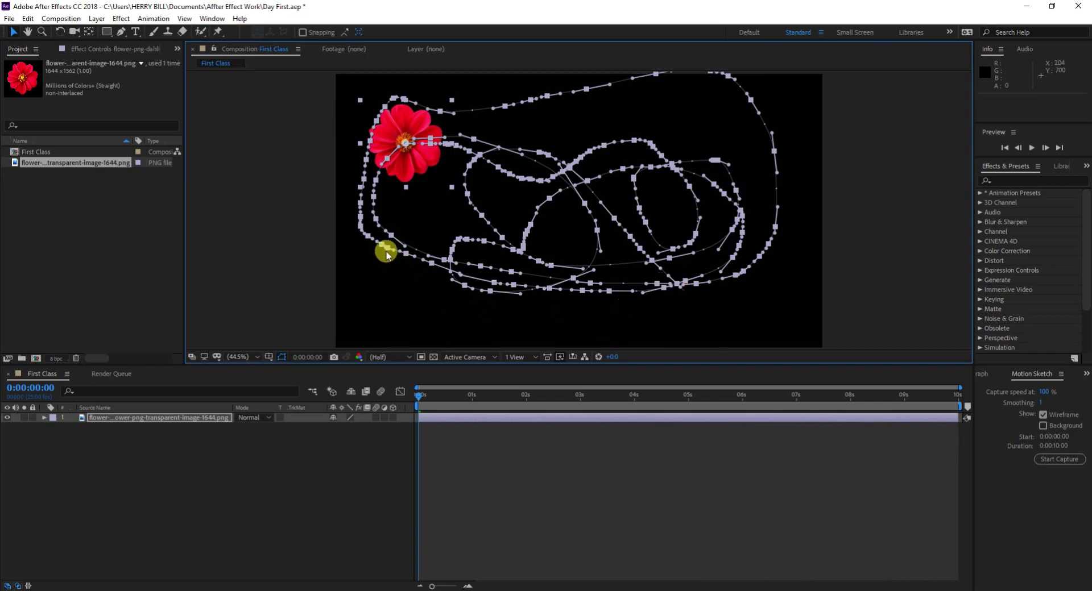
Step: Play back the less-smoothed flower animation and undo its motion capture
key(space)
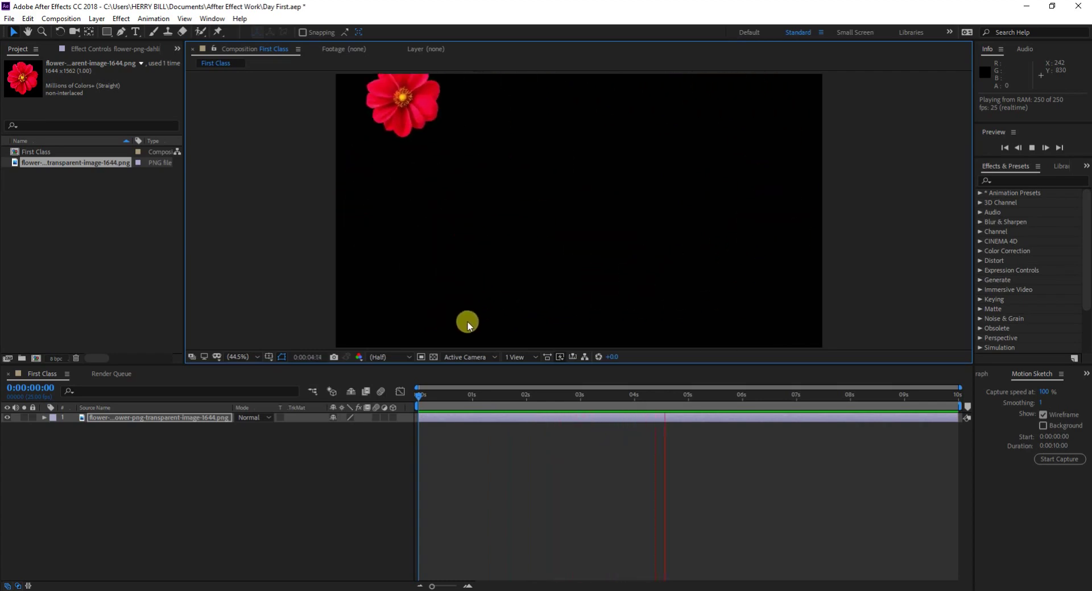
key(space)
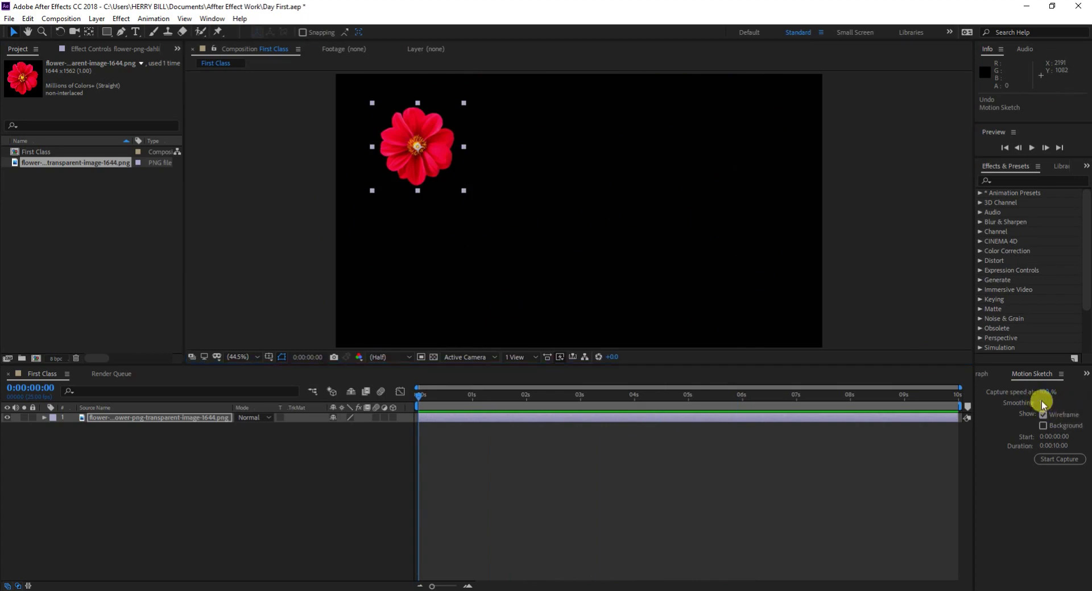
Step: Set the Motion Sketch smoothing to 100 and capture a freehand looping path for the flower
text(100)
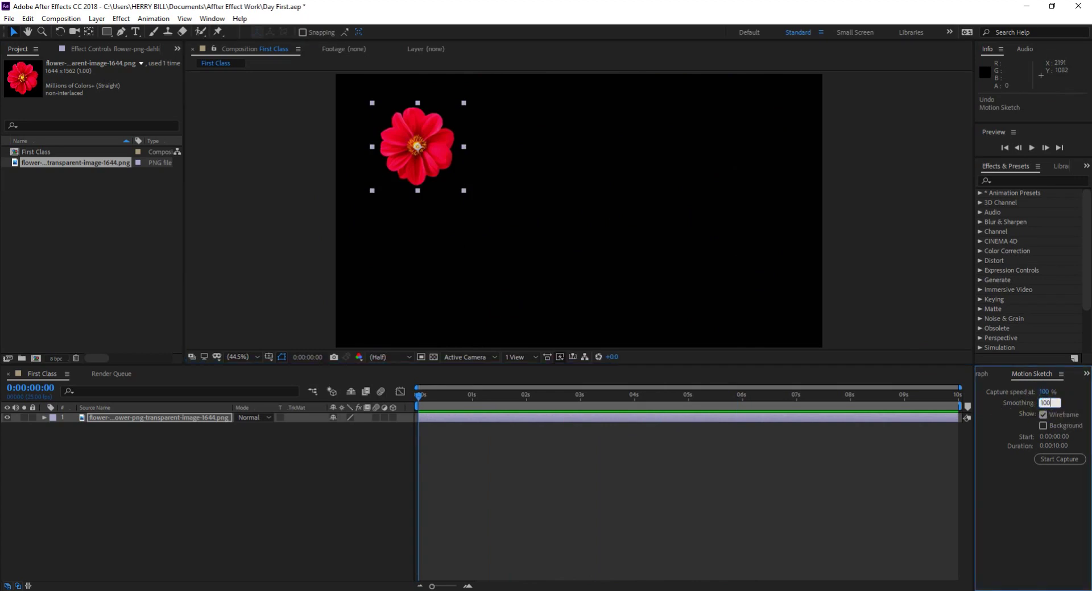
mouse_move(415, 149)
mouse_down()
mouse_move(616, 118)
mouse_move(418, 144)
mouse_move(519, 159)
mouse_move(666, 122)
mouse_move(744, 162)
mouse_move(690, 253)
mouse_move(437, 165)
mouse_move(402, 248)
mouse_move(602, 307)
mouse_move(775, 155)
mouse_move(585, 203)
mouse_move(517, 285)
mouse_move(450, 135)
mouse_move(622, 305)
mouse_move(739, 305)
mouse_move(750, 142)
mouse_move(671, 101)
mouse_move(541, 251)
mouse_move(409, 160)
mouse_move(383, 166)
mouse_move(398, 292)
mouse_move(500, 347)
mouse_up()
click(1049, 462)
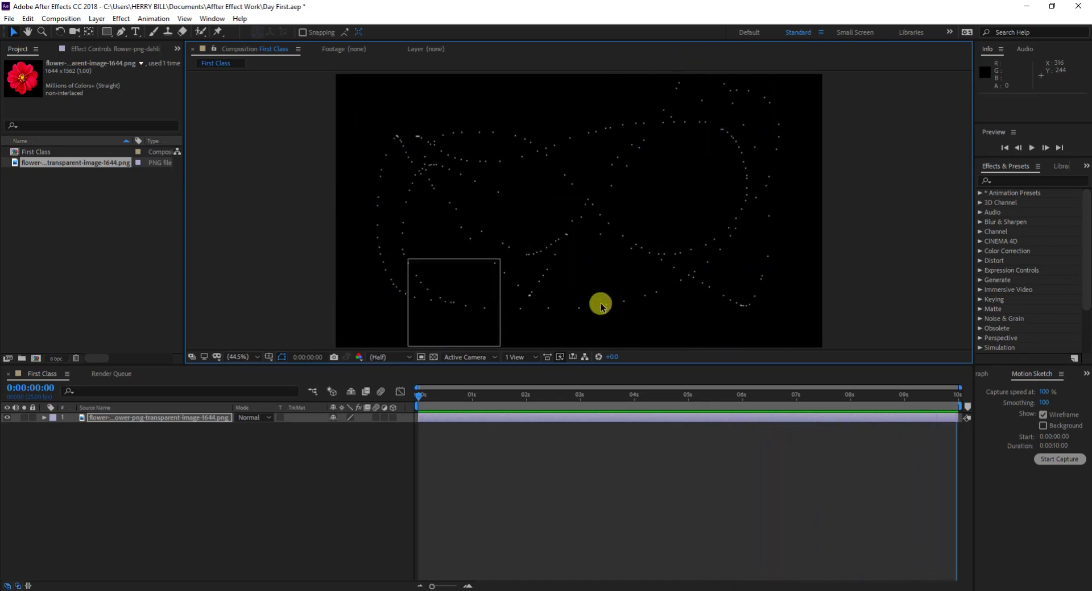
Step: Preview the motion captured with smoothing 100, replaying it from the start of the timeline
key(space)
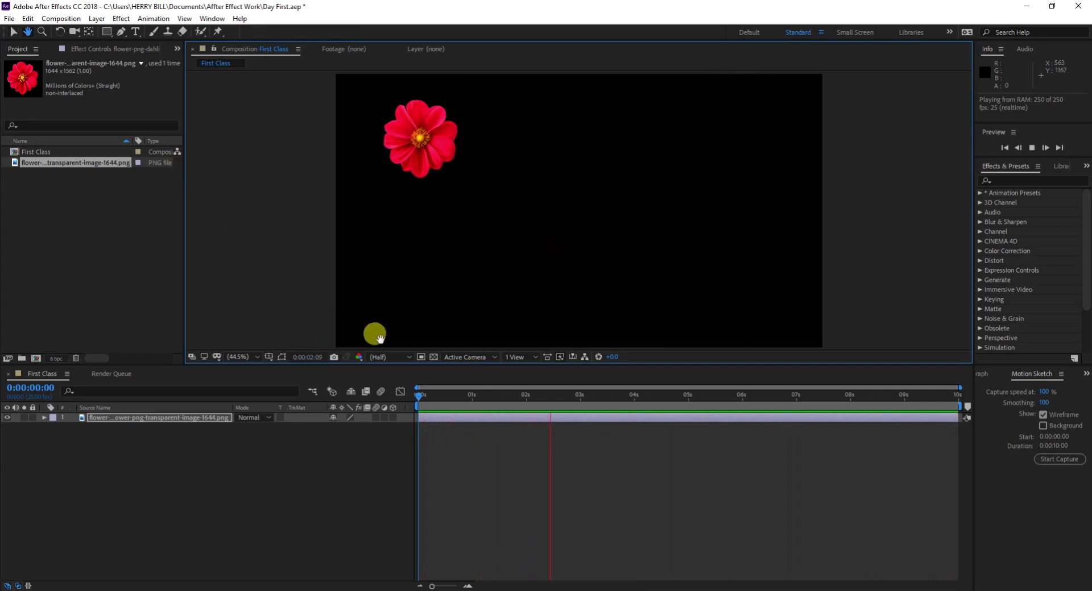
key(space)
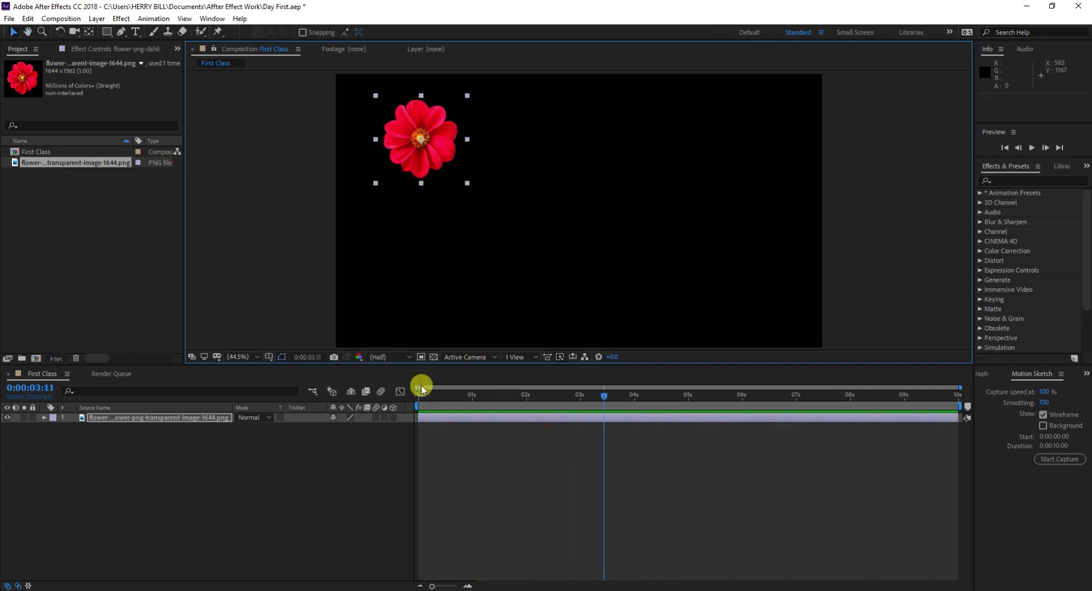
click(422, 385)
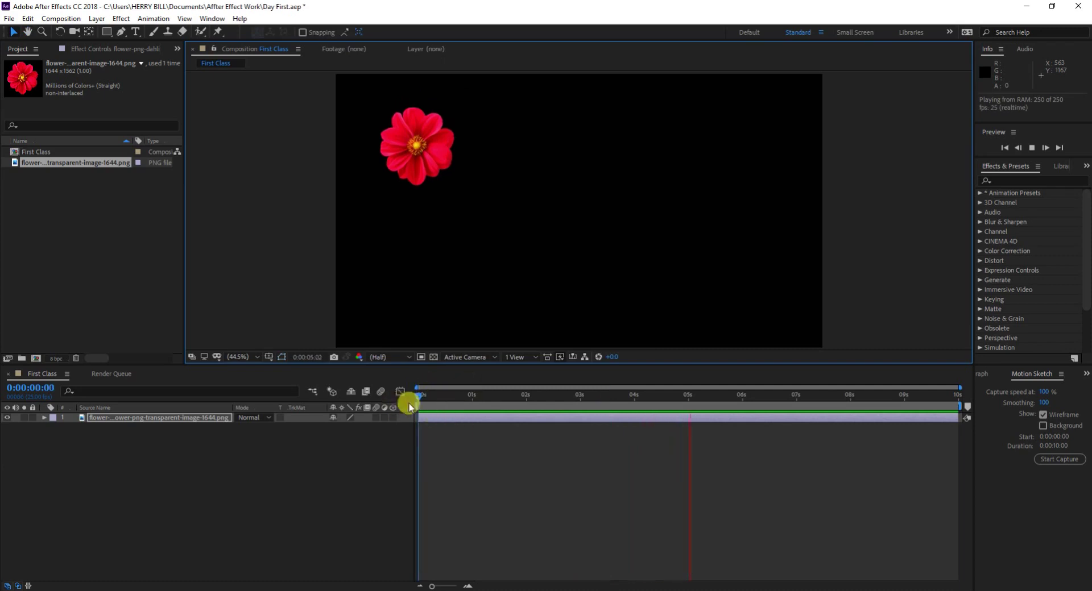
key(space)
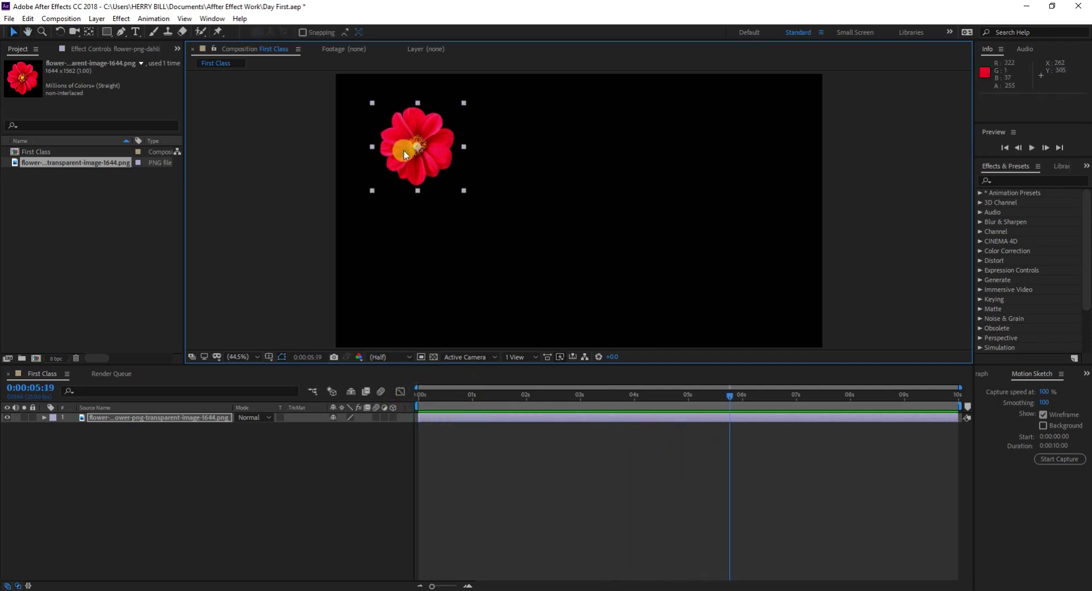
Step: Set the capture speed to 50% and smoothing to 1, nudge the flower upward, and sketch a multi-loop motion path across the frame
click(1047, 404)
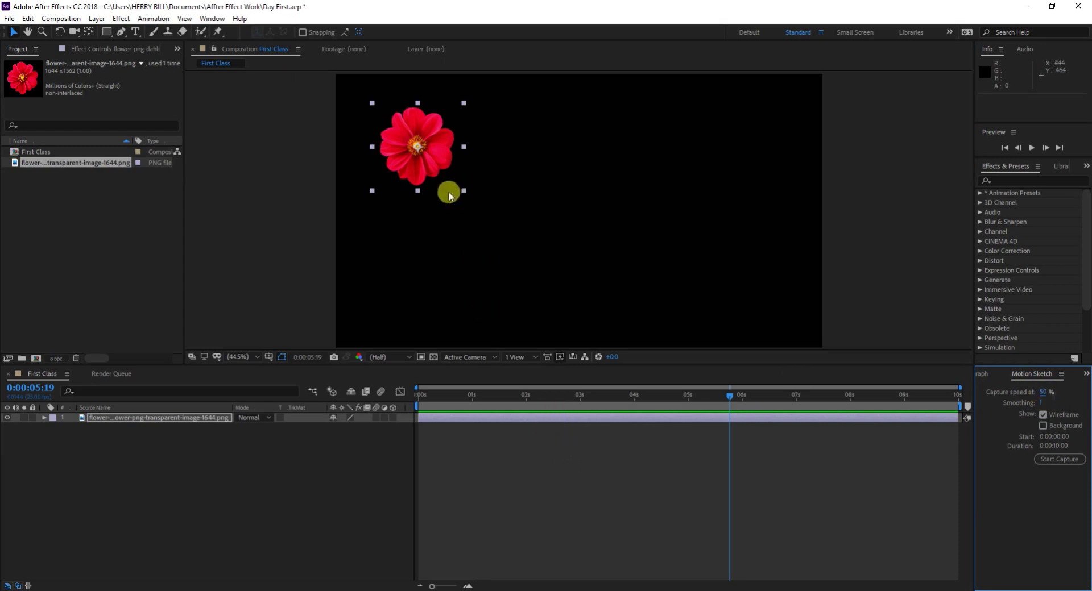
mouse_move(420, 149)
mouse_down()
mouse_move(457, 154)
mouse_move(496, 129)
mouse_move(424, 134)
mouse_up()
click(1050, 462)
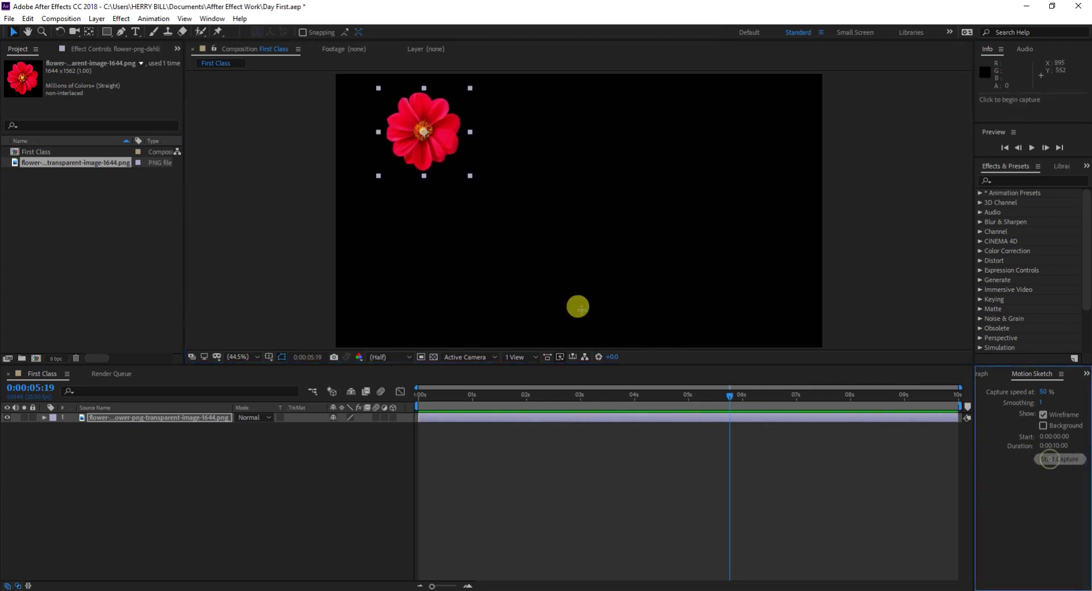
mouse_move(421, 133)
mouse_down()
mouse_move(488, 159)
mouse_move(627, 103)
mouse_move(667, 105)
mouse_move(751, 190)
mouse_move(771, 287)
mouse_move(519, 291)
mouse_move(470, 281)
mouse_move(402, 222)
mouse_move(417, 209)
mouse_move(485, 209)
mouse_move(592, 226)
mouse_move(707, 164)
mouse_move(714, 123)
mouse_move(627, 95)
mouse_up()
mouse_move(422, 138)
mouse_down()
mouse_move(379, 210)
mouse_move(385, 230)
mouse_move(426, 272)
mouse_move(548, 292)
mouse_move(727, 286)
mouse_move(756, 196)
mouse_move(732, 103)
mouse_move(599, 217)
mouse_move(544, 243)
mouse_move(451, 236)
mouse_move(392, 180)
mouse_move(378, 143)
mouse_move(404, 132)
mouse_move(492, 190)
mouse_move(556, 261)
mouse_move(599, 290)
mouse_move(704, 285)
mouse_move(746, 263)
mouse_move(808, 212)
mouse_move(822, 142)
mouse_move(791, 93)
mouse_move(755, 87)
mouse_move(696, 114)
mouse_move(580, 125)
mouse_move(532, 149)
mouse_move(509, 195)
mouse_move(598, 228)
mouse_move(639, 264)
mouse_move(620, 290)
mouse_move(567, 312)
mouse_move(453, 326)
mouse_move(359, 287)
mouse_move(316, 190)
mouse_move(316, 138)
mouse_move(333, 116)
mouse_move(409, 99)
mouse_move(526, 128)
mouse_up()
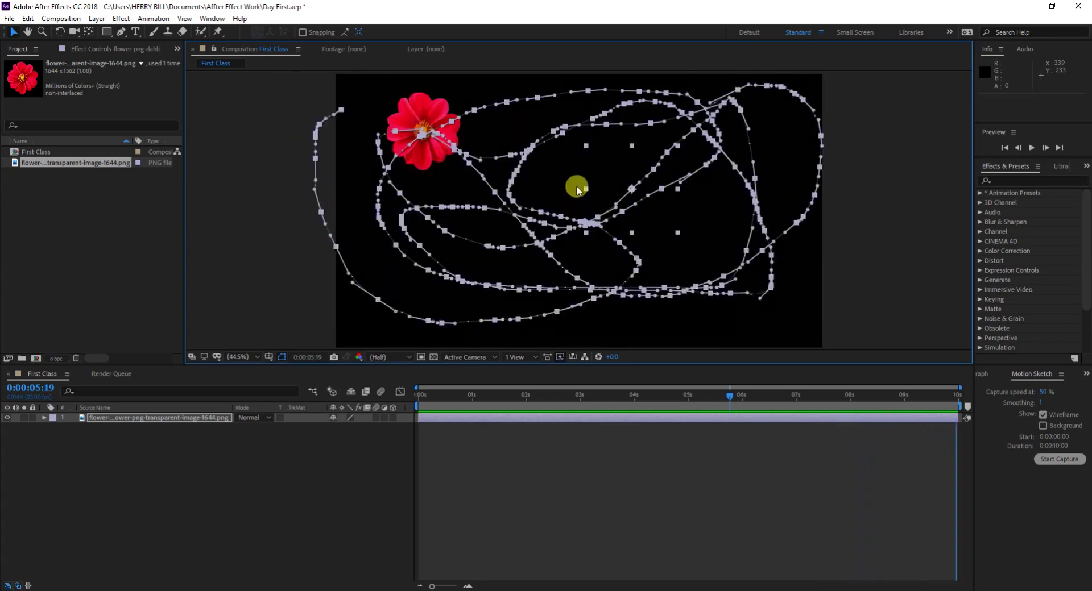
Step: Play back the flower animation captured at 50% speed and undo its motion capture
key(space)
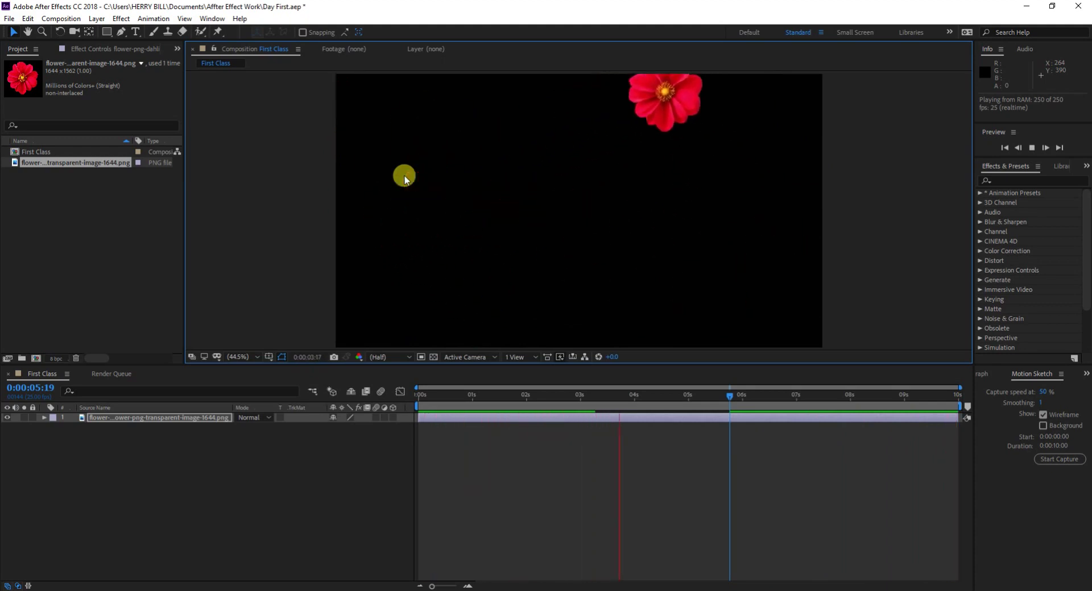
key(space)
key(ctrl+z)
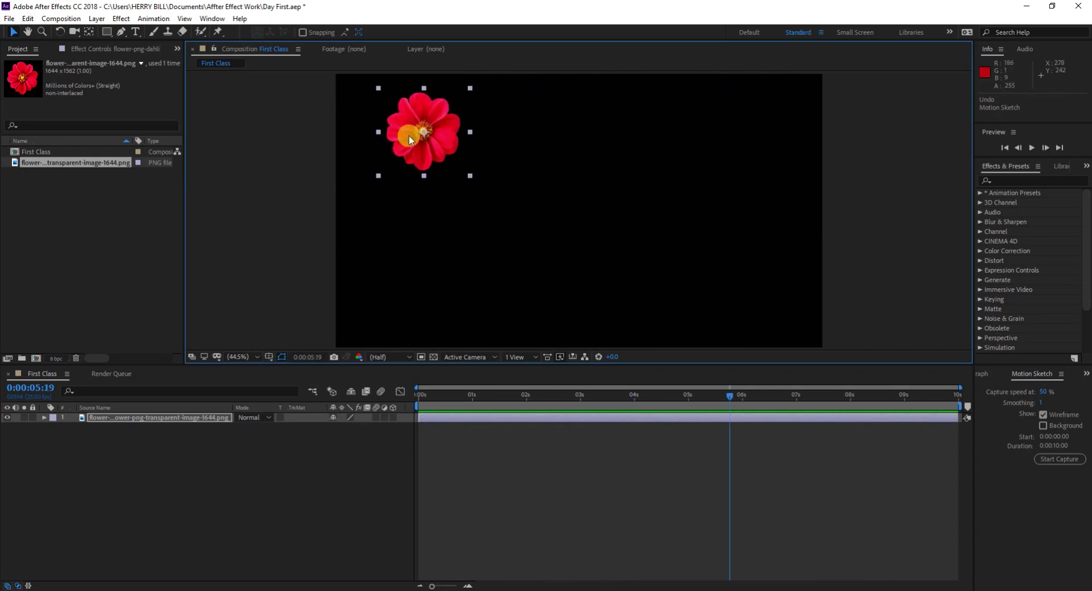
Step: Move the flower slightly left to about 298, 237 and set the Motion Sketch capture speed to 200%
drag(409, 136, 390, 140)
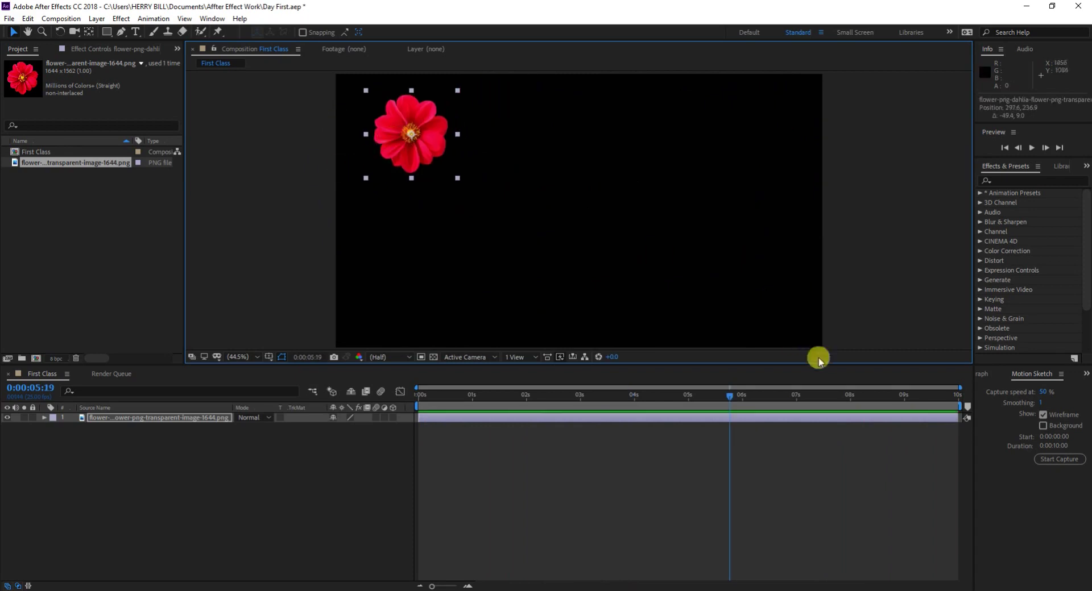
click(1044, 392)
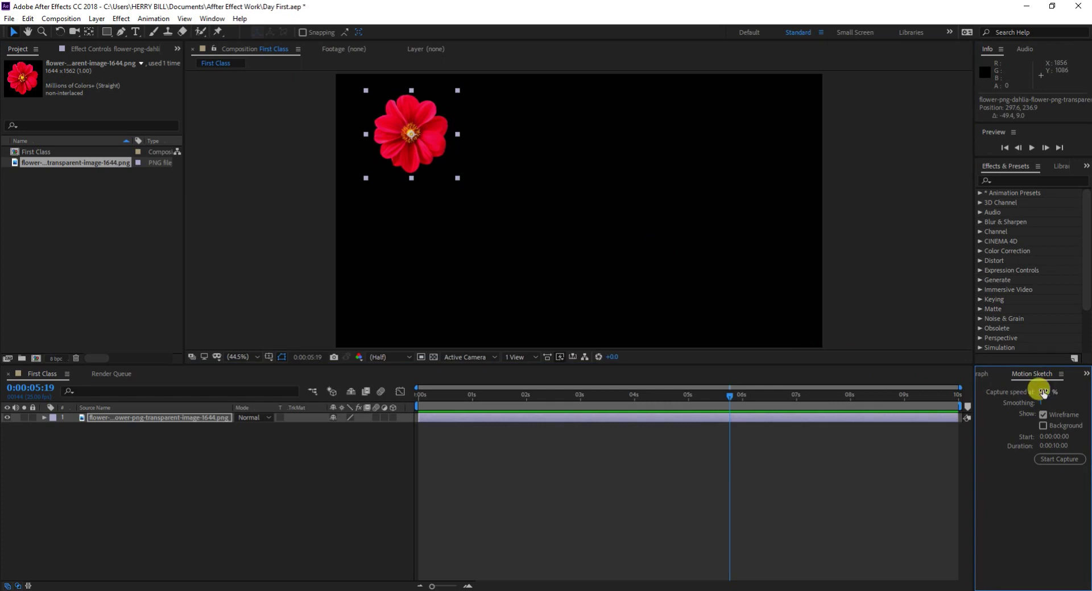
Step: Capture a freehand looping motion path for the flower from the start of the timeline, beginning at the flower's centre
drag(730, 398, 450, 394)
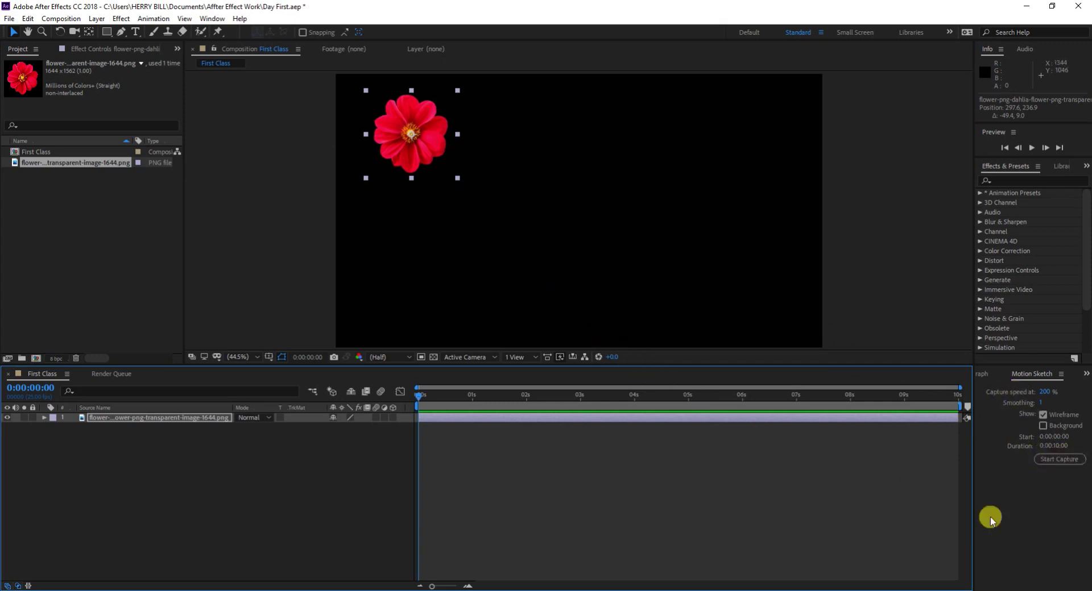
click(1060, 459)
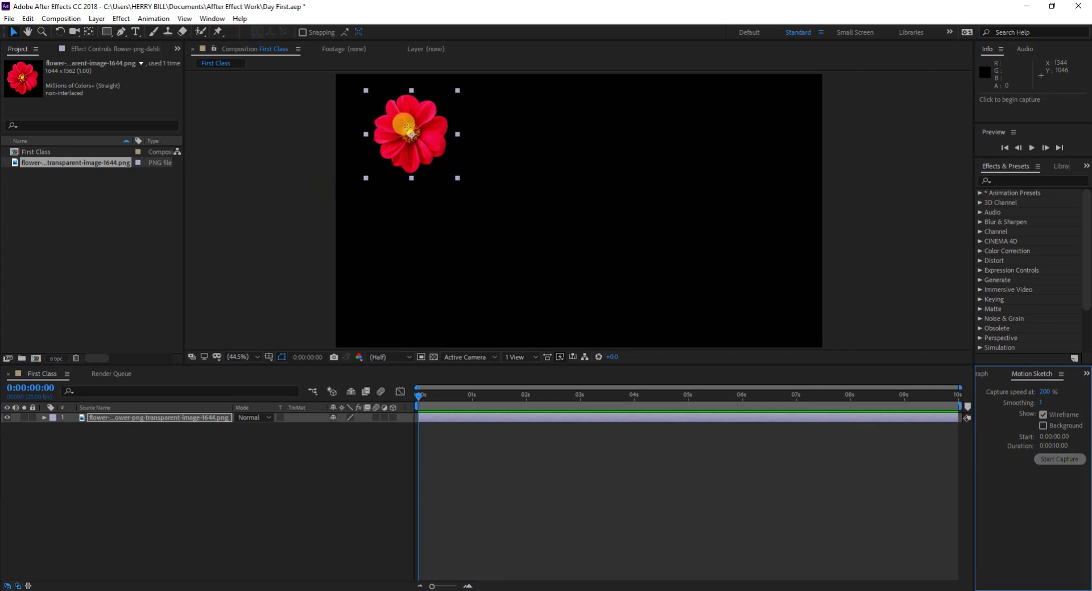
click(334, 98)
click(1057, 458)
mouse_move(414, 133)
mouse_down()
mouse_move(602, 105)
mouse_move(729, 204)
mouse_move(725, 135)
mouse_move(546, 239)
mouse_up()
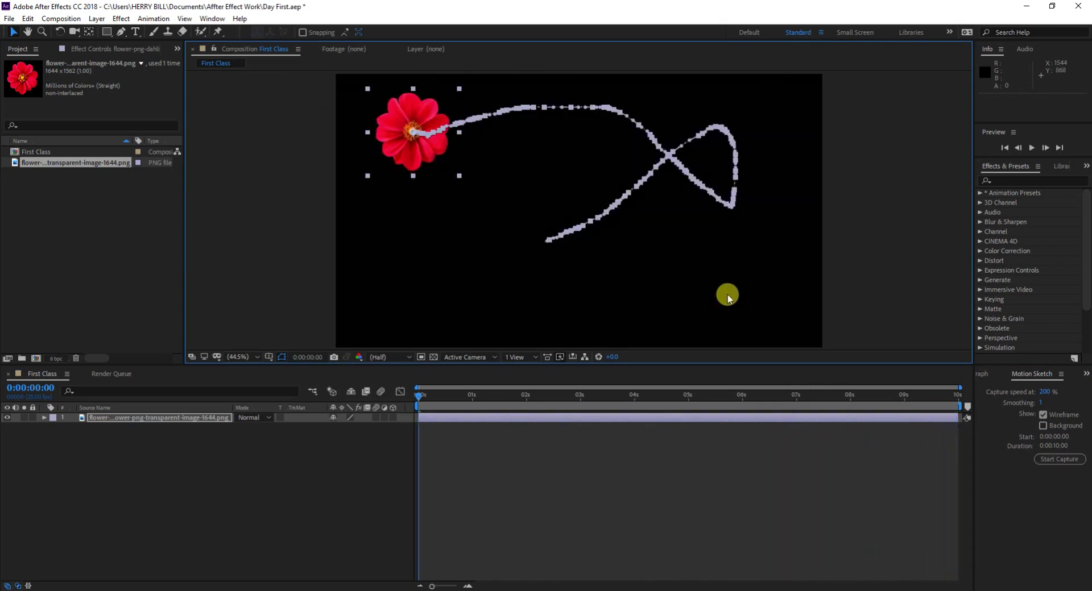
Step: Preview the flower motion captured at 200% speed, replaying it from the start of the timeline
key(space)
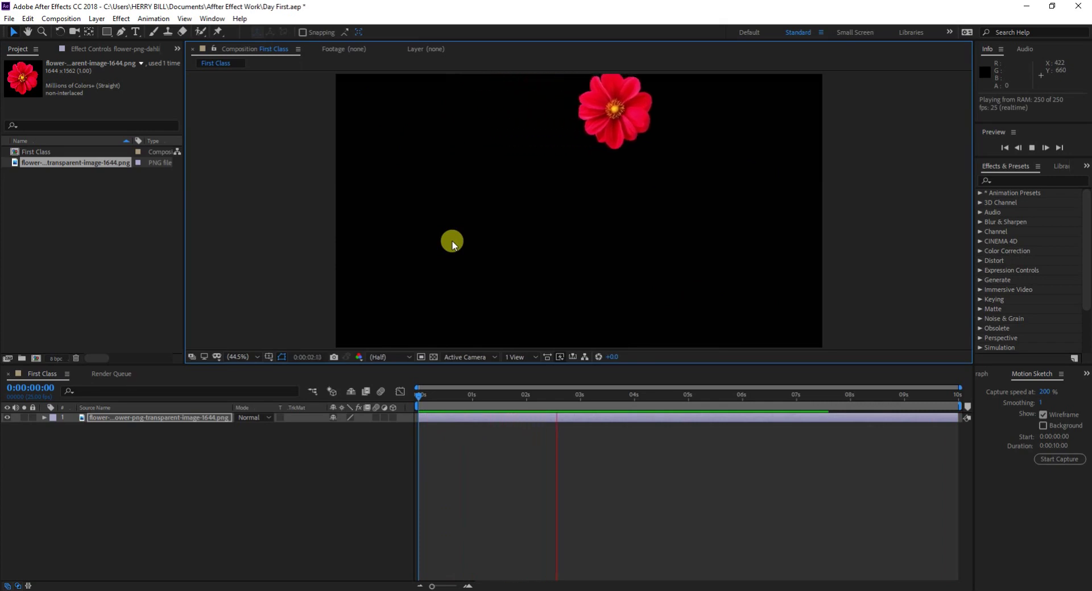
key(space)
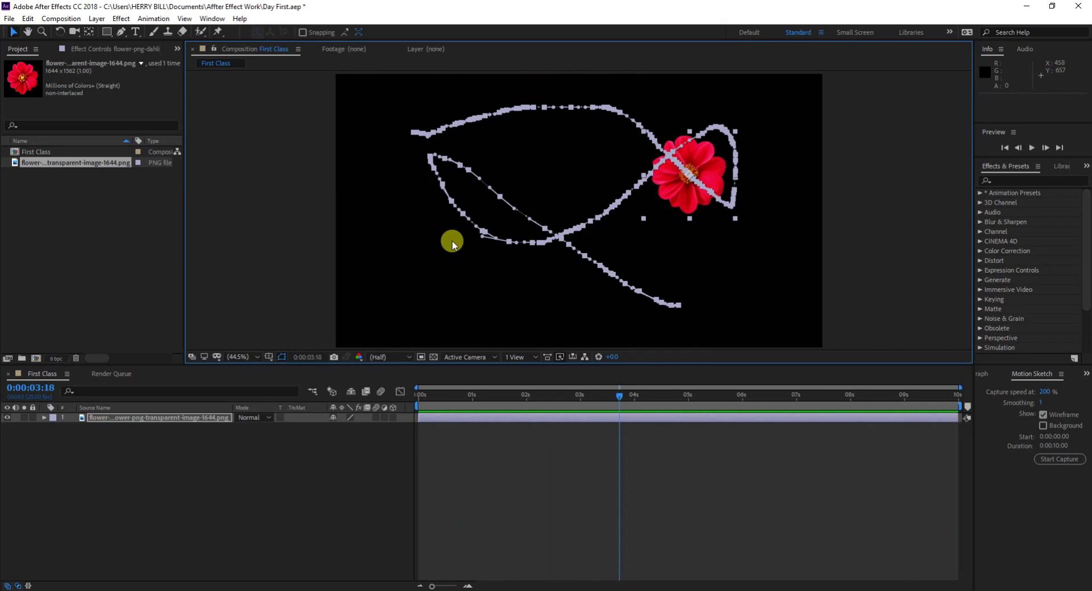
key(space)
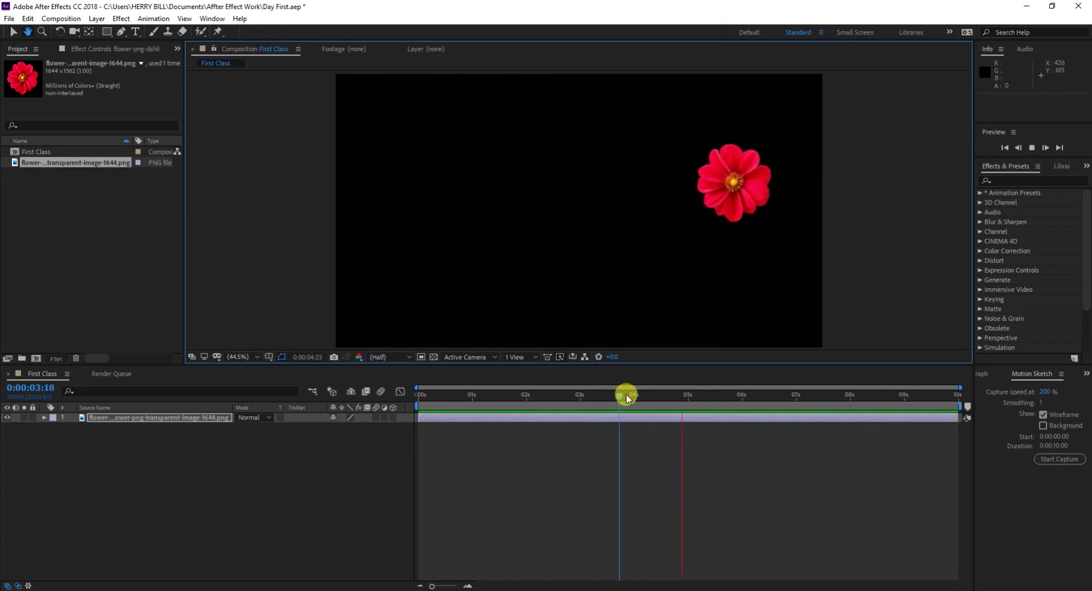
key(space)
drag(686, 397, 324, 422)
key(space)
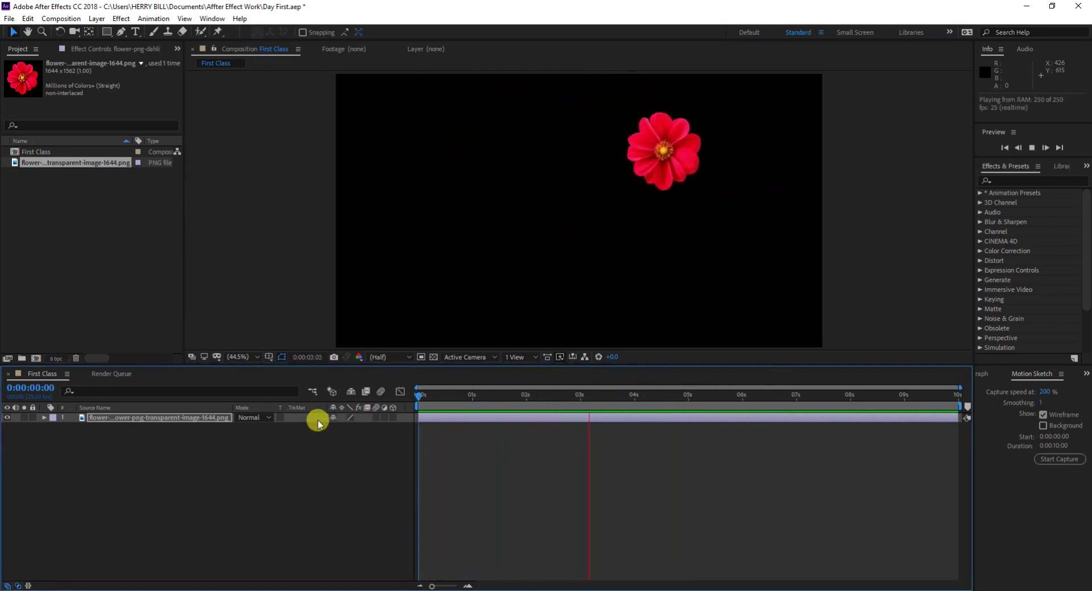
key(space)
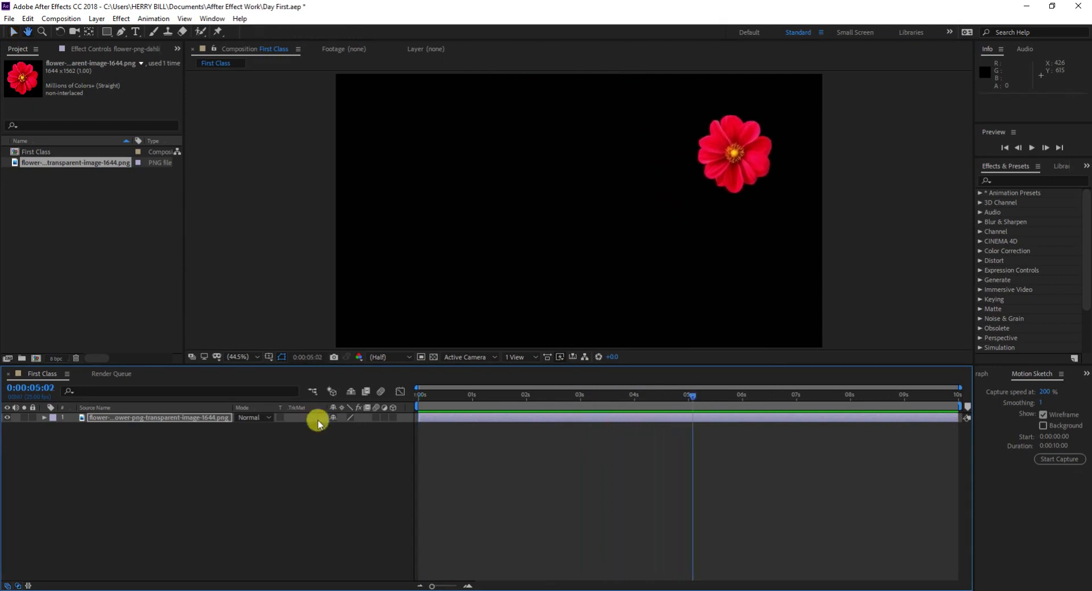